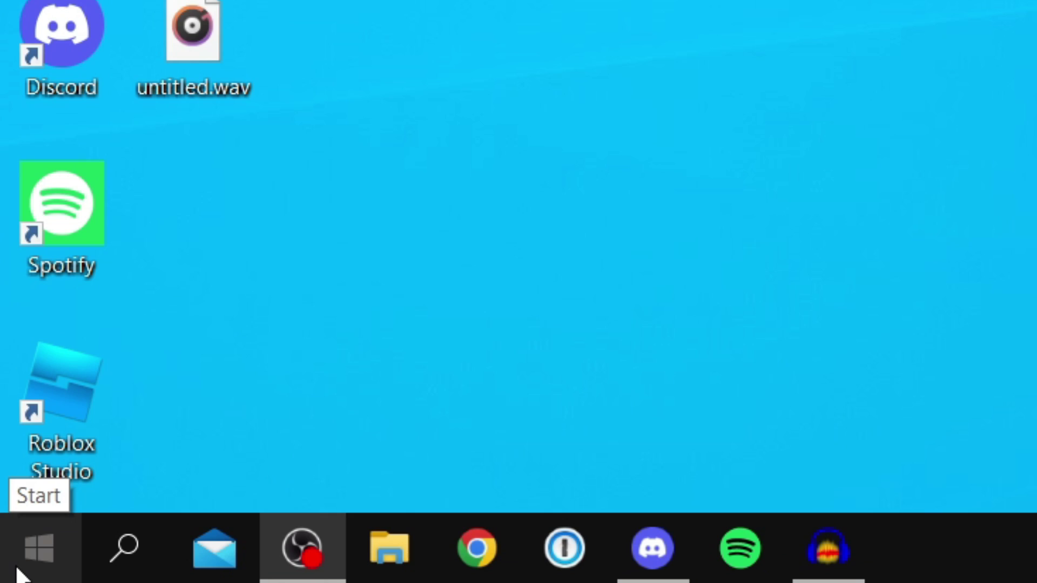
Go to Settings > Apps, filter for 'minecraft', and open Minecraft Launcher's advanced options (version 1.1.7.0).
click(7, 580)
mouse_move(21, 423)
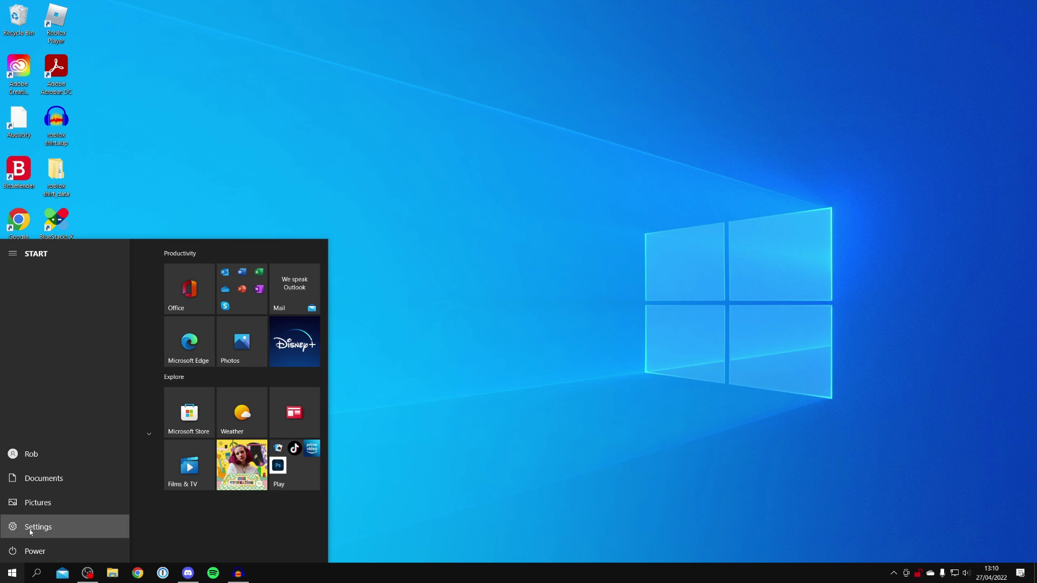
click(58, 406)
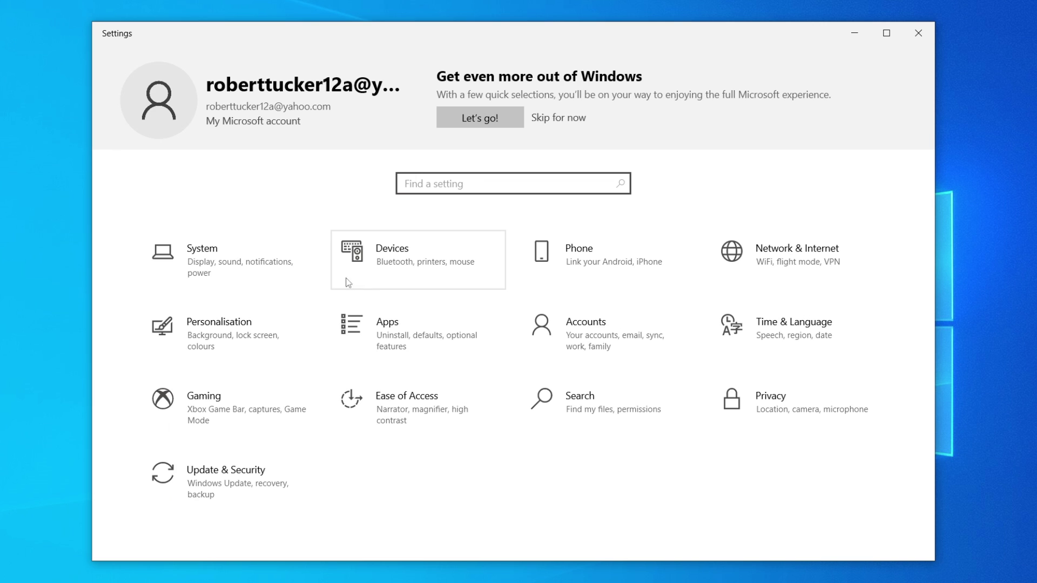
click(382, 334)
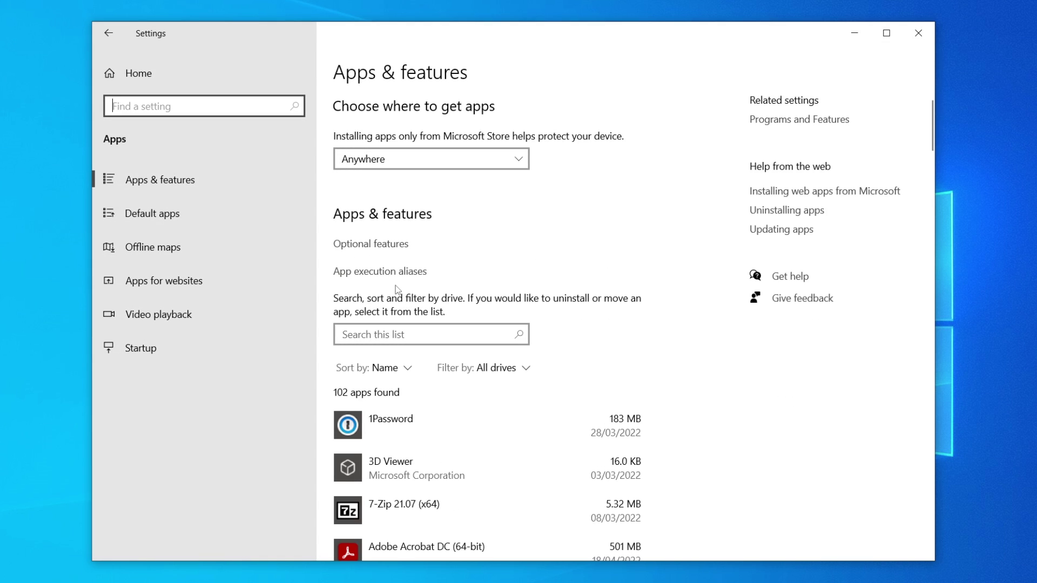
click(378, 334)
text(m)
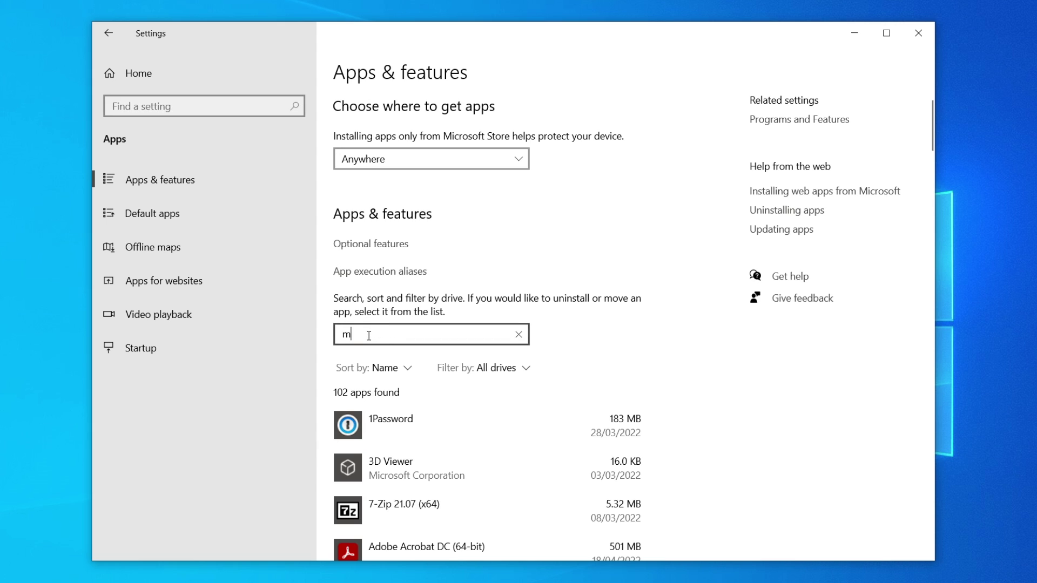
text(inecraft)
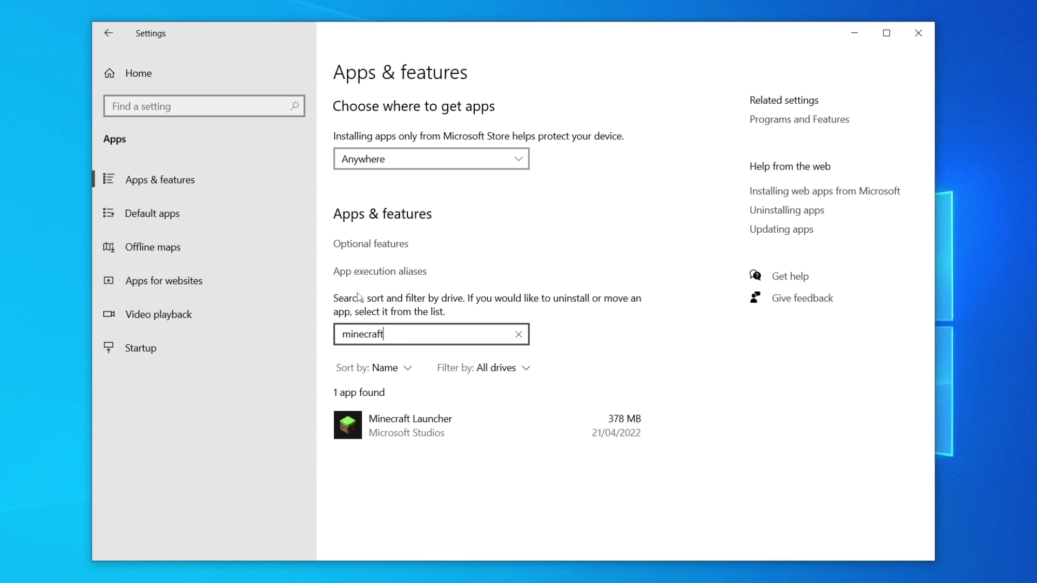
click(429, 432)
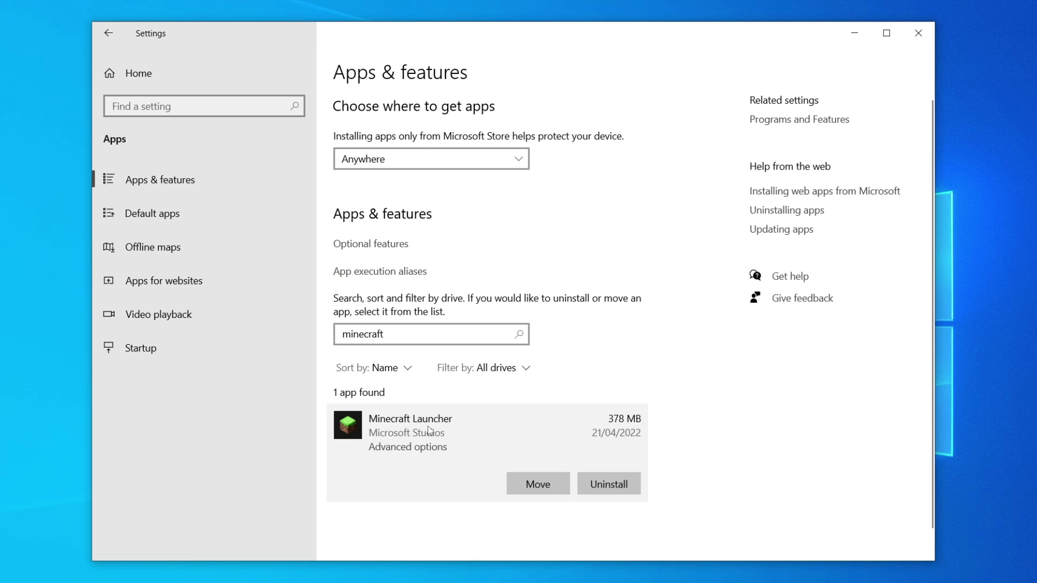
click(424, 447)
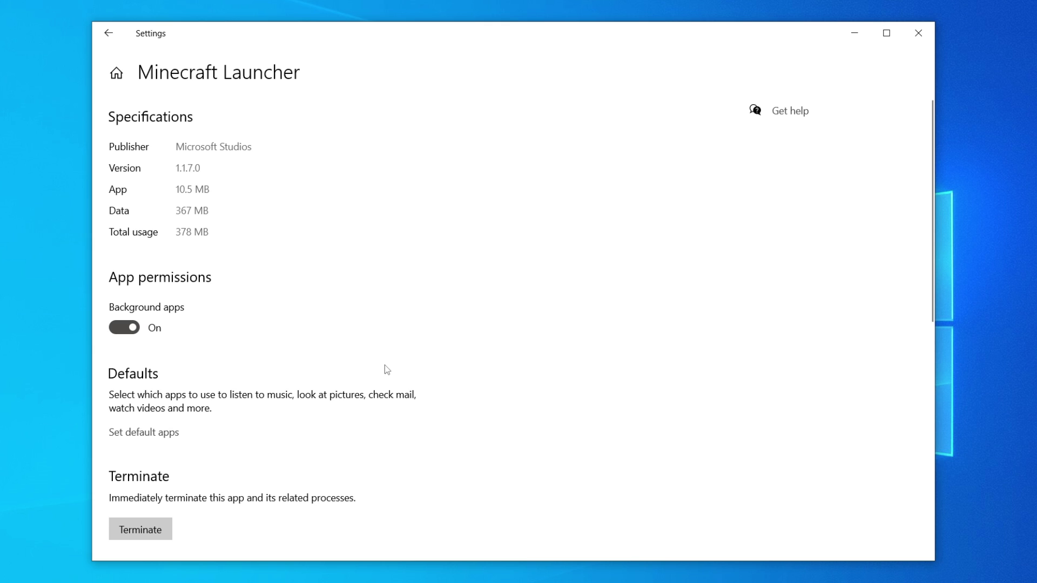
Scroll to the Reset section and run Repair on Minecraft Launcher.
scroll(385, 367, down, 5)
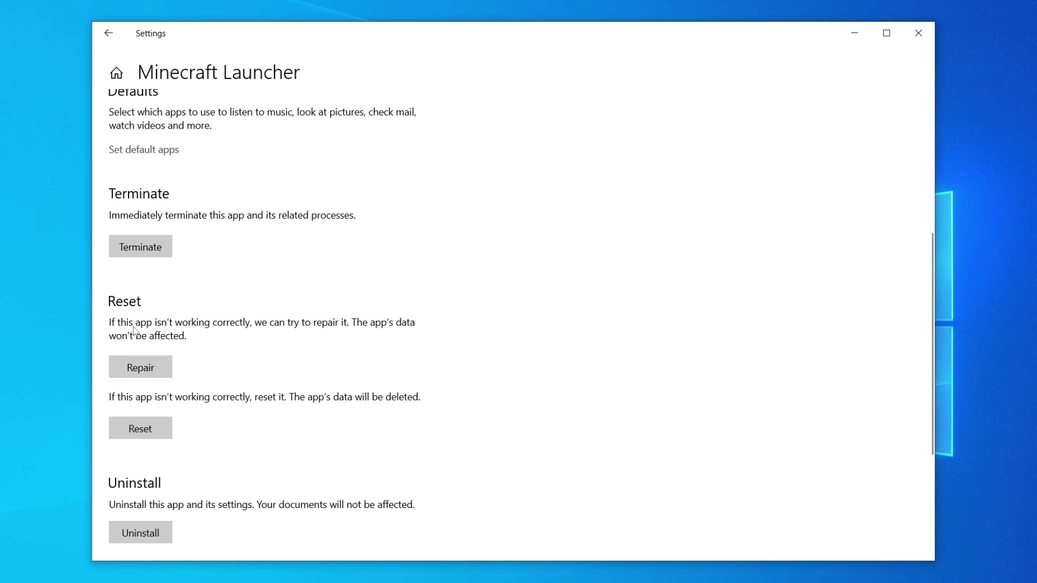
click(146, 366)
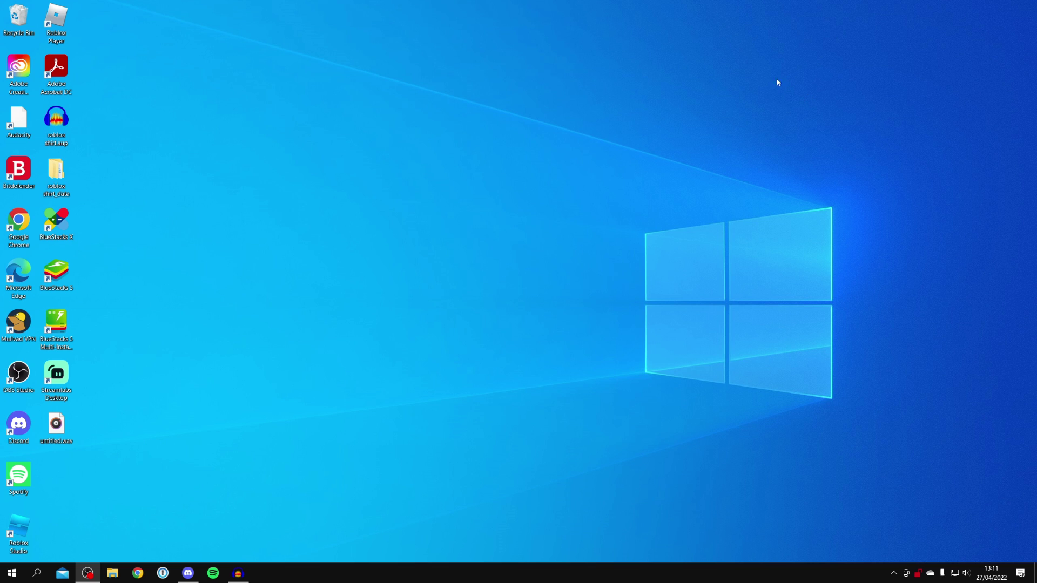
click(12, 573)
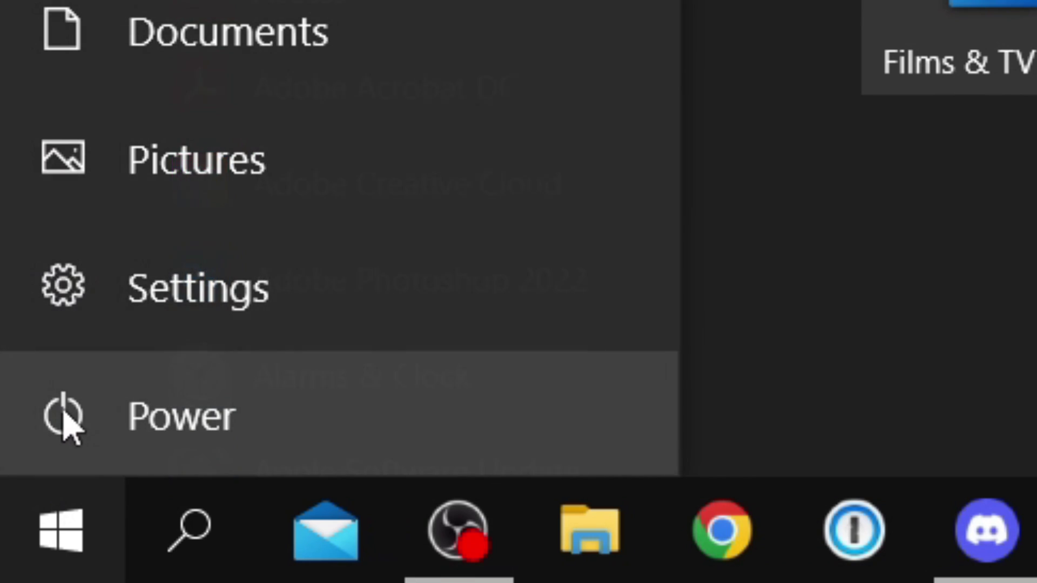
click(13, 552)
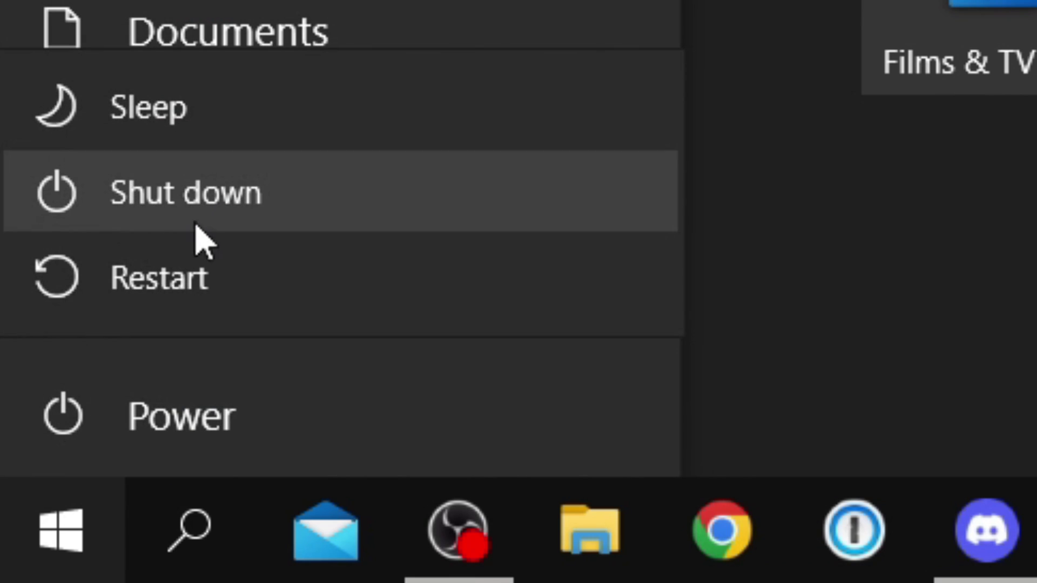
click(162, 459)
key(Escape)
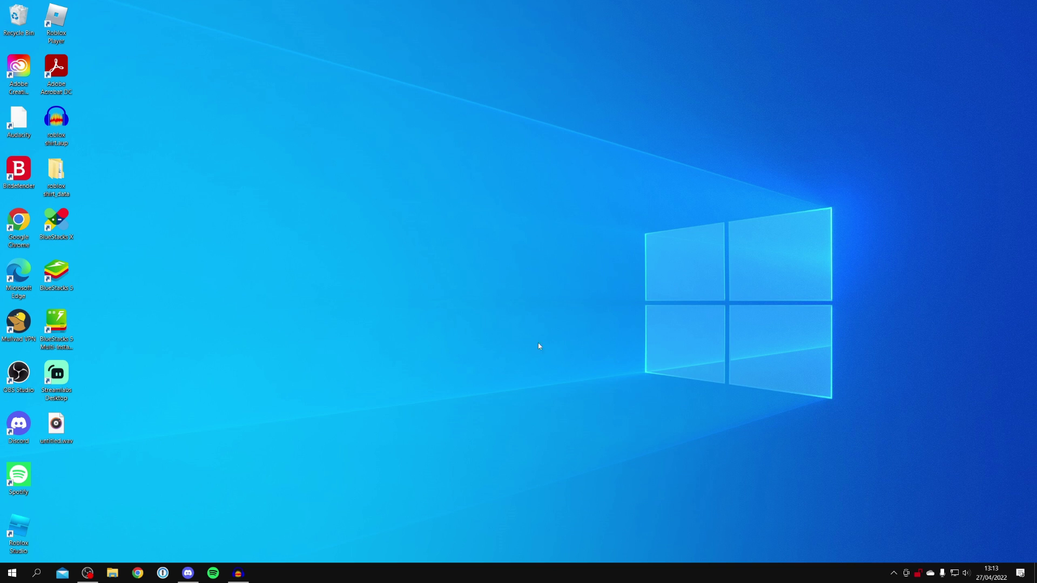
click(12, 573)
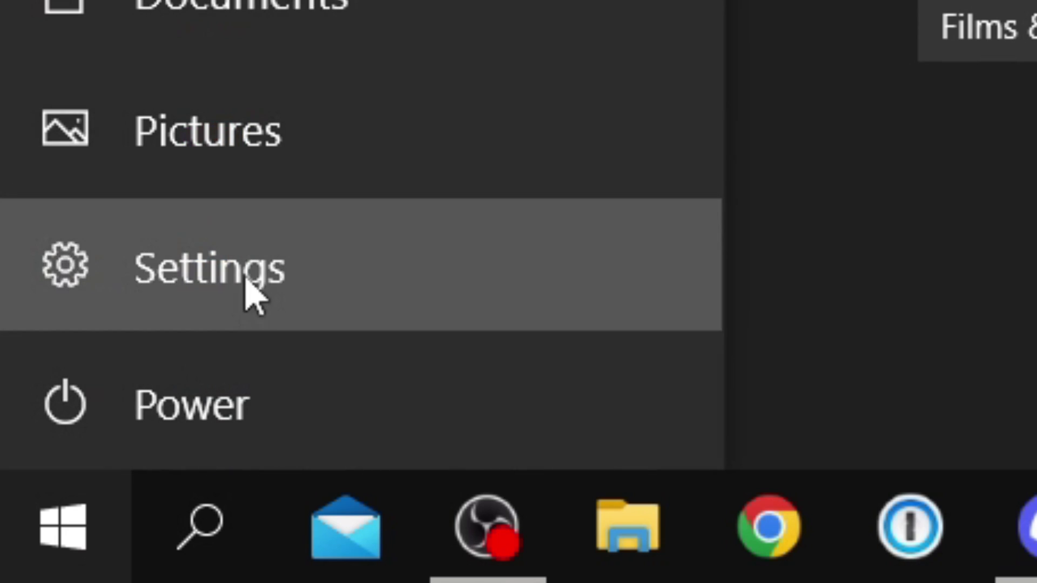
Find Minecraft Launcher in Settings > Apps by searching 'mine' and uninstall it, confirming the removal.
click(46, 529)
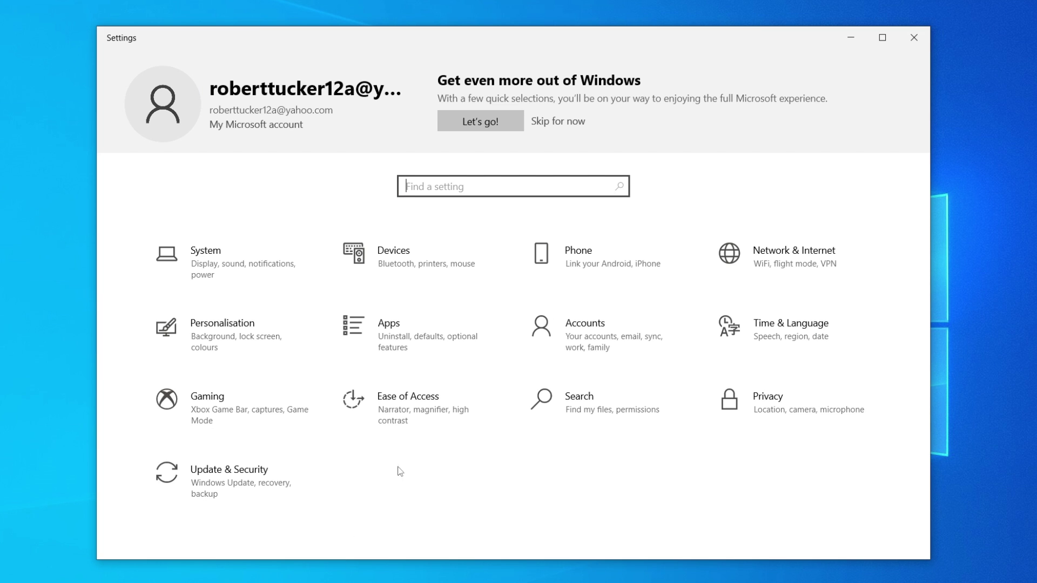
click(405, 354)
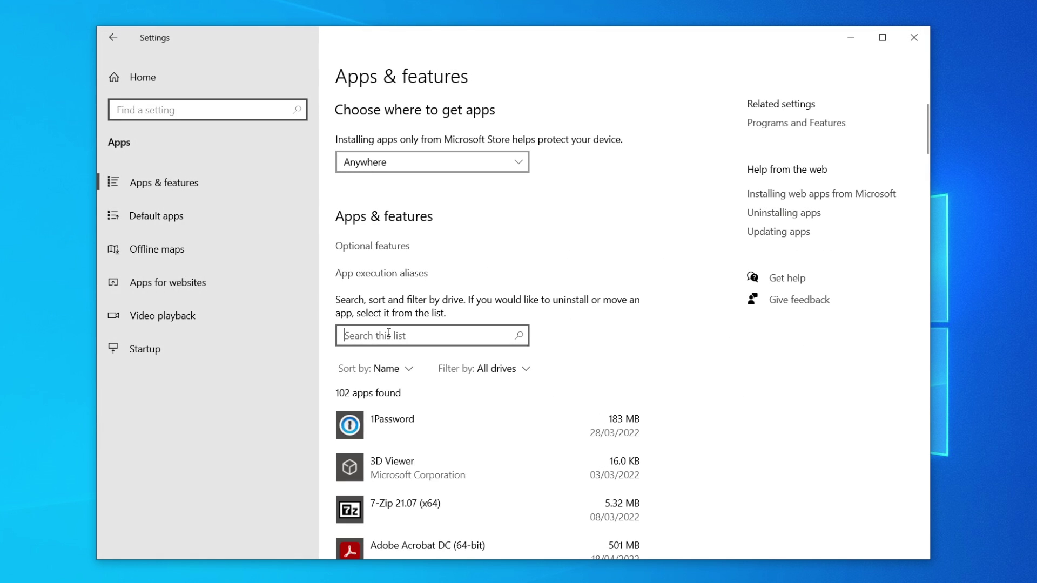
text(mine)
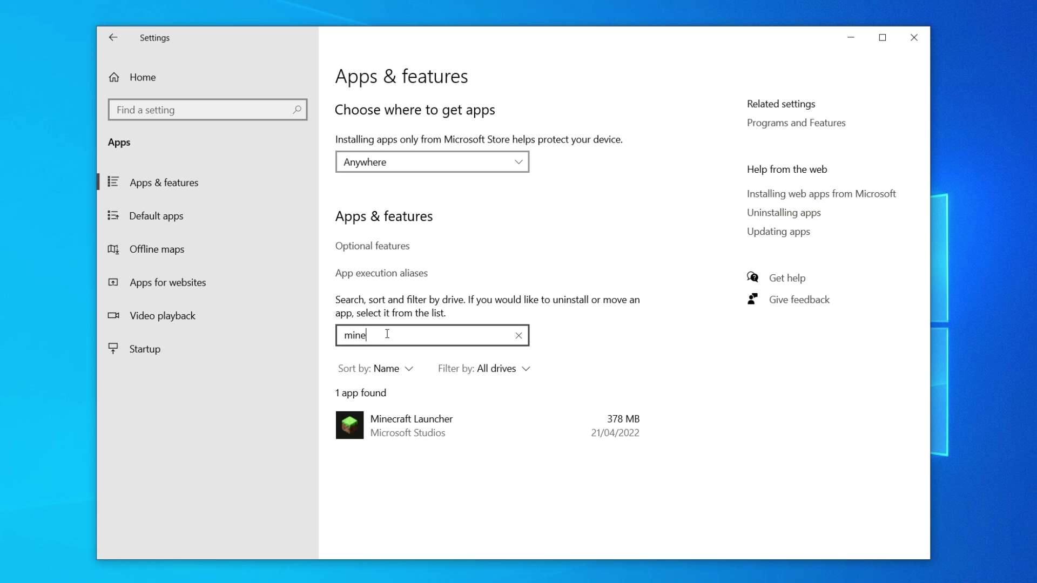
click(413, 408)
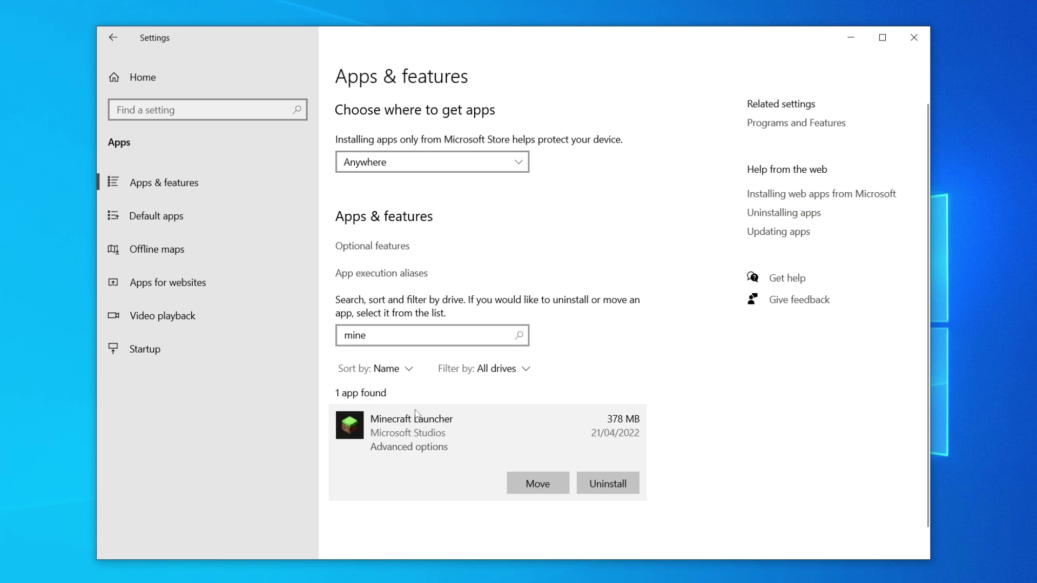
click(608, 453)
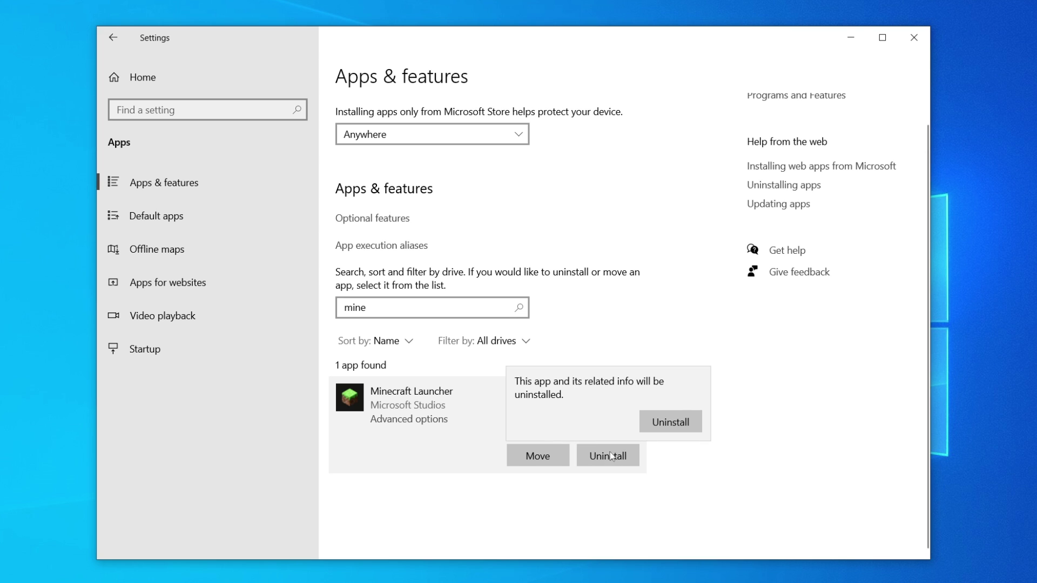
click(680, 421)
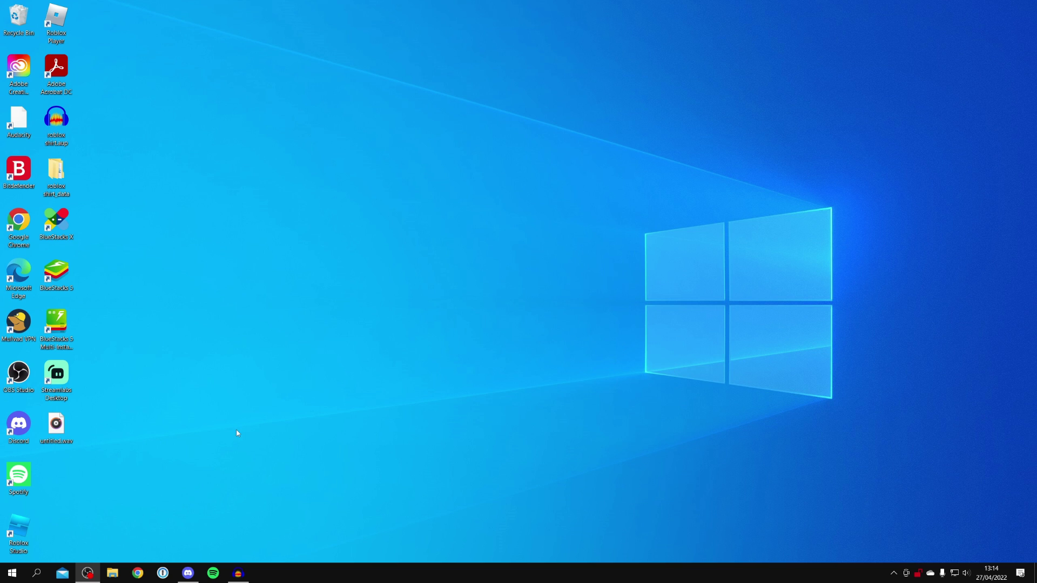
Launch Microsoft Store from a Windows search for 'micro'.
click(38, 567)
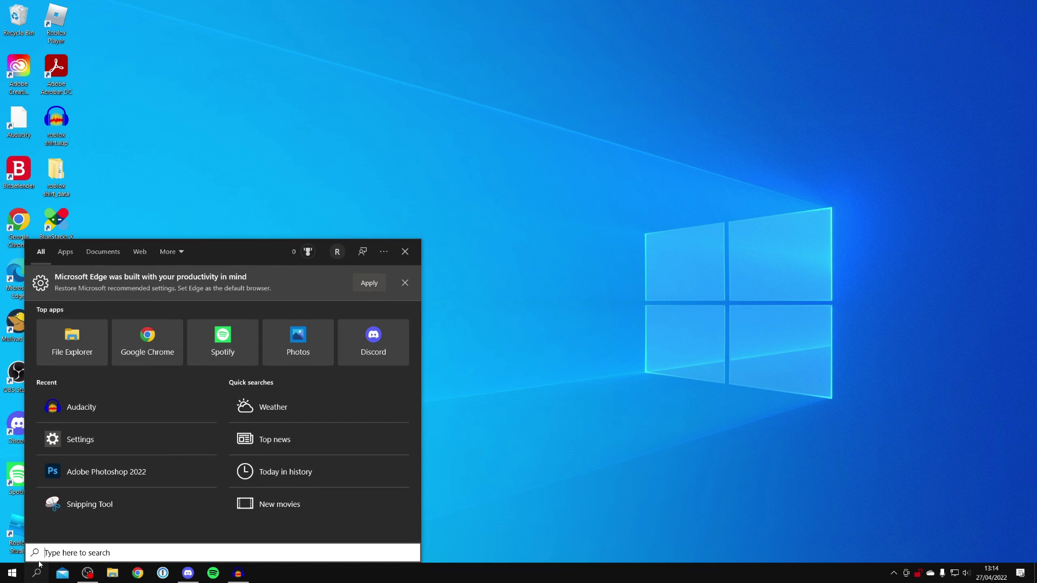
text(micro)
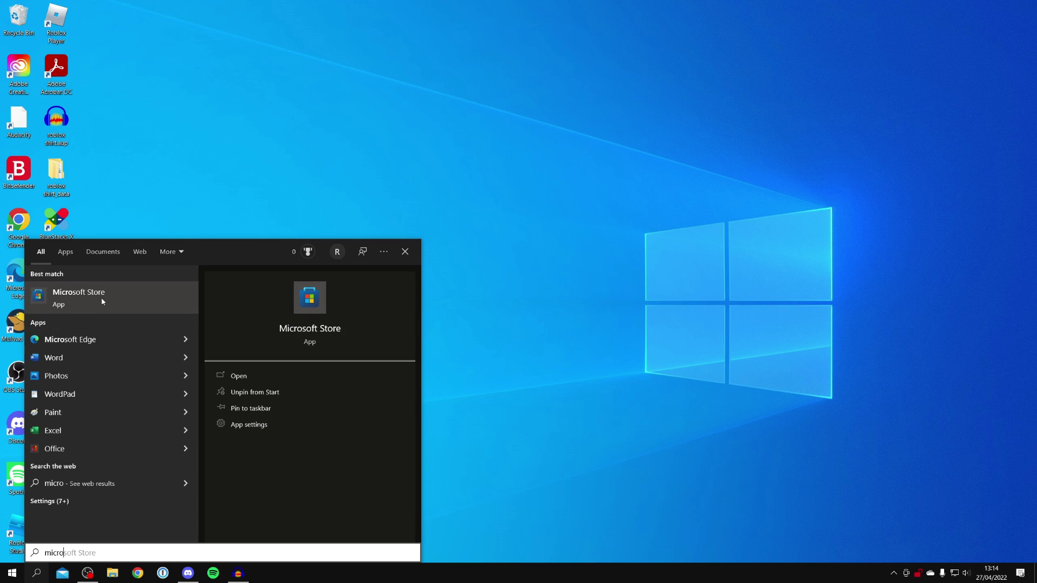
click(96, 300)
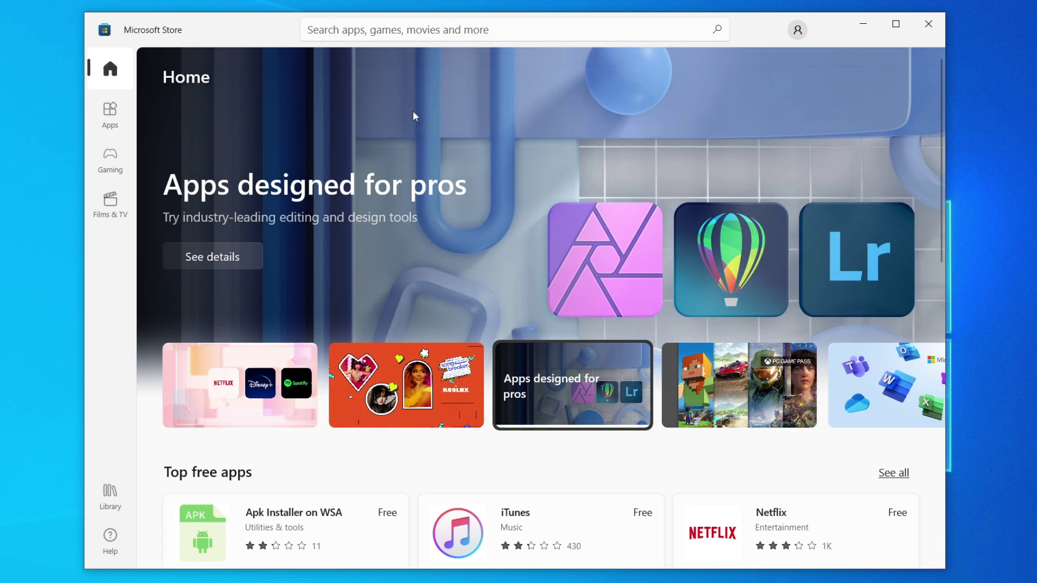
Search the Store for 'minecraft', open the Minecraft Launcher product page and start installing it.
click(371, 33)
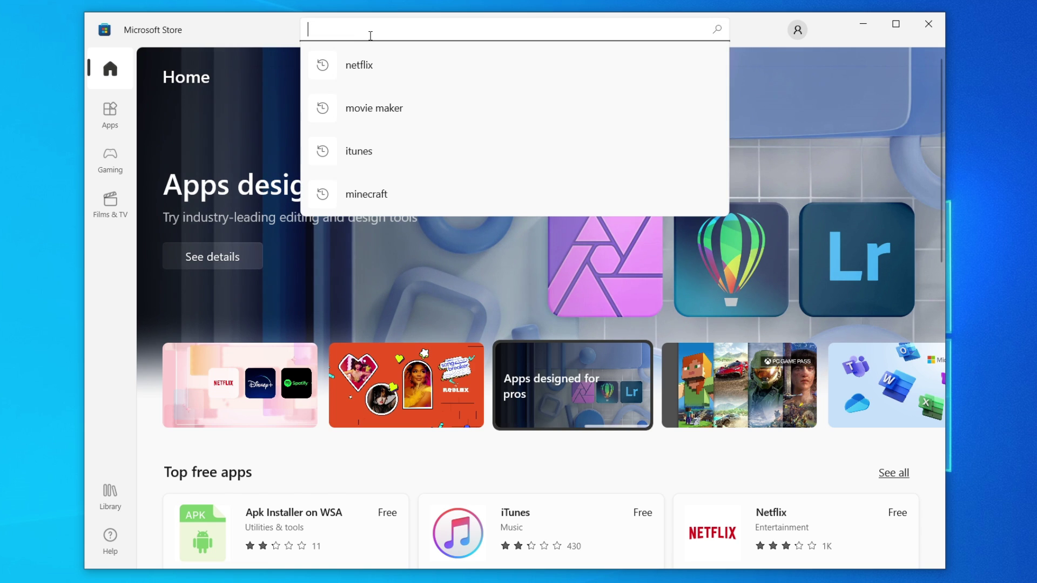
text(minecraft)
key(Return)
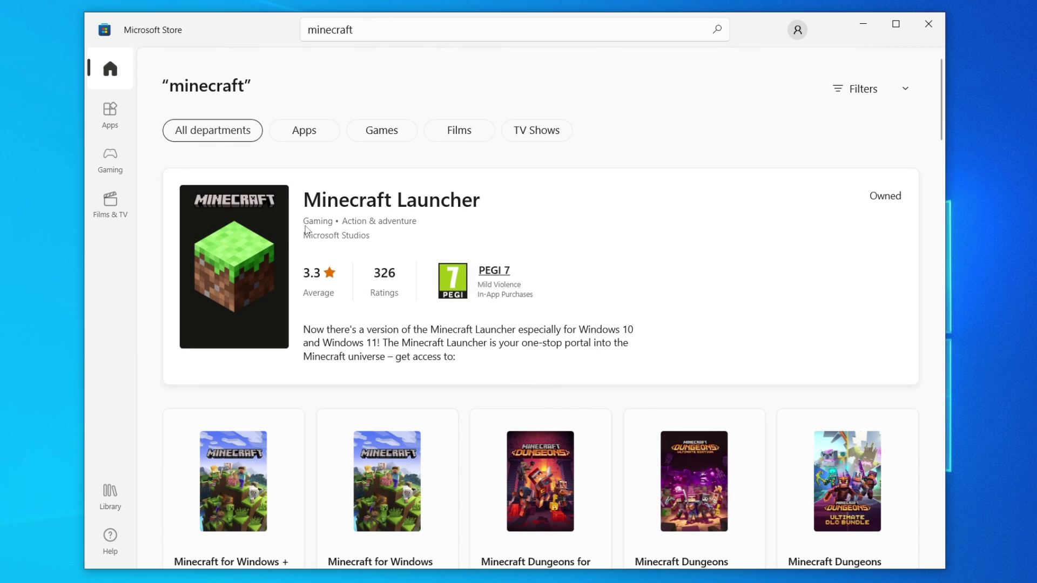
click(490, 217)
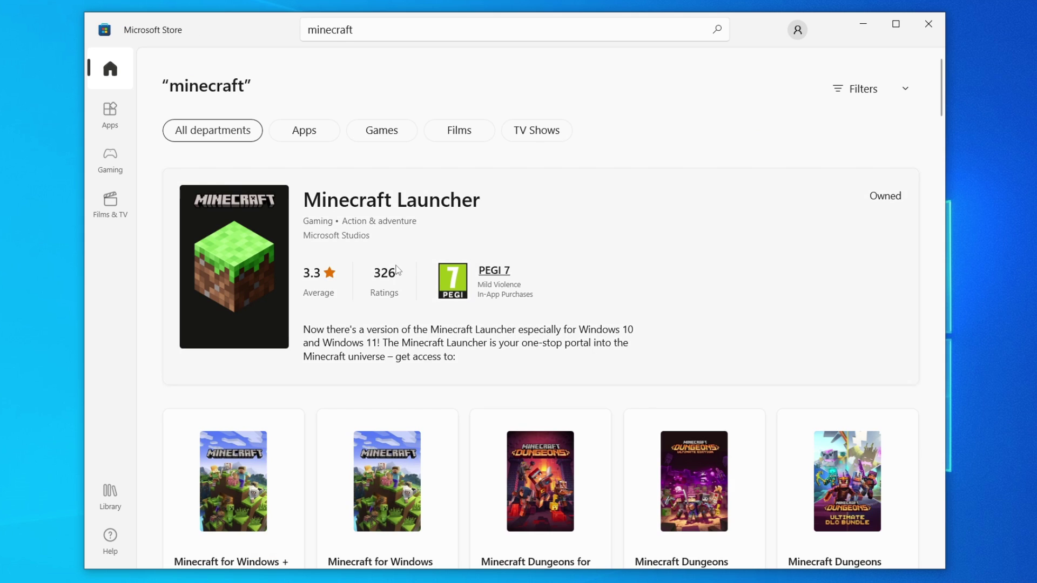
click(517, 313)
scroll(517, 313, down, 3)
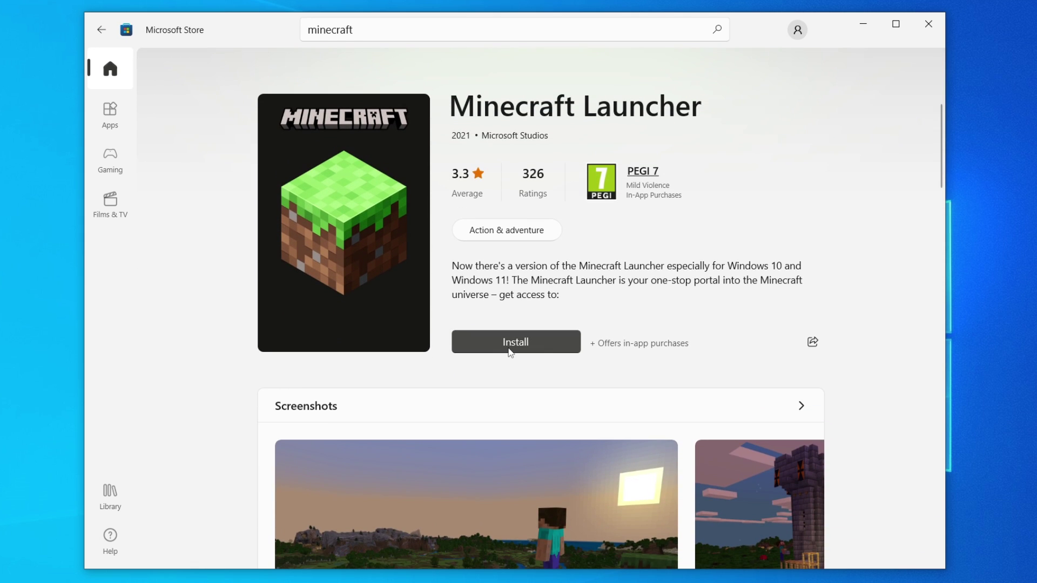
click(546, 340)
Play the newly installed Minecraft Launcher so the Minecraft Updater starts downloading update files.
click(542, 343)
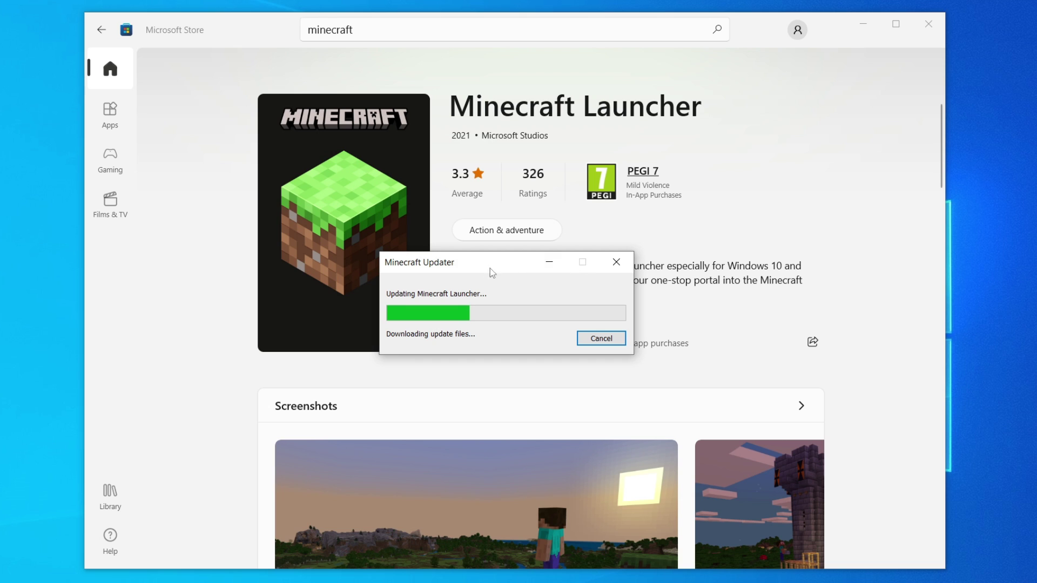